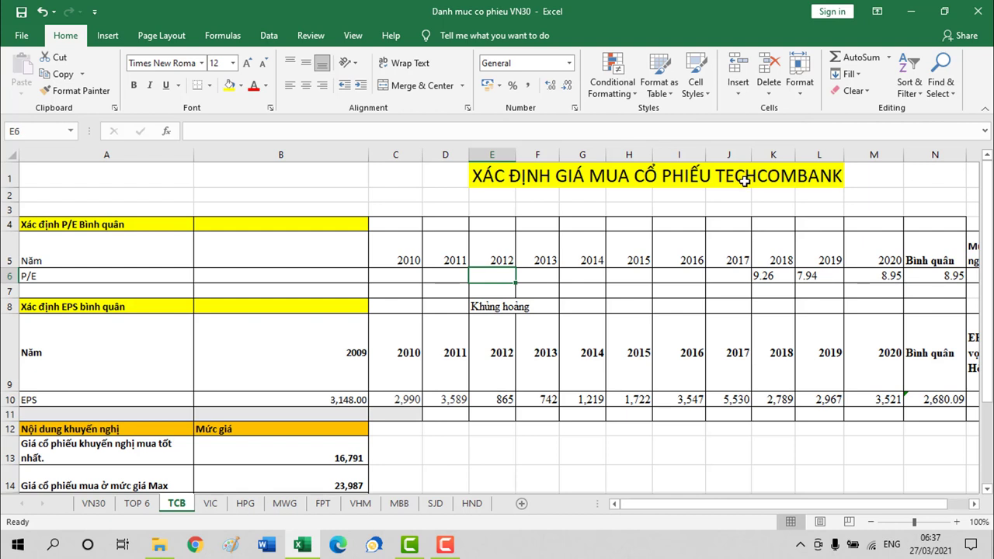
- Look at the MWG sheet, return to the TCB sheet and locate its average P/E and average EPS sections
click(285, 503)
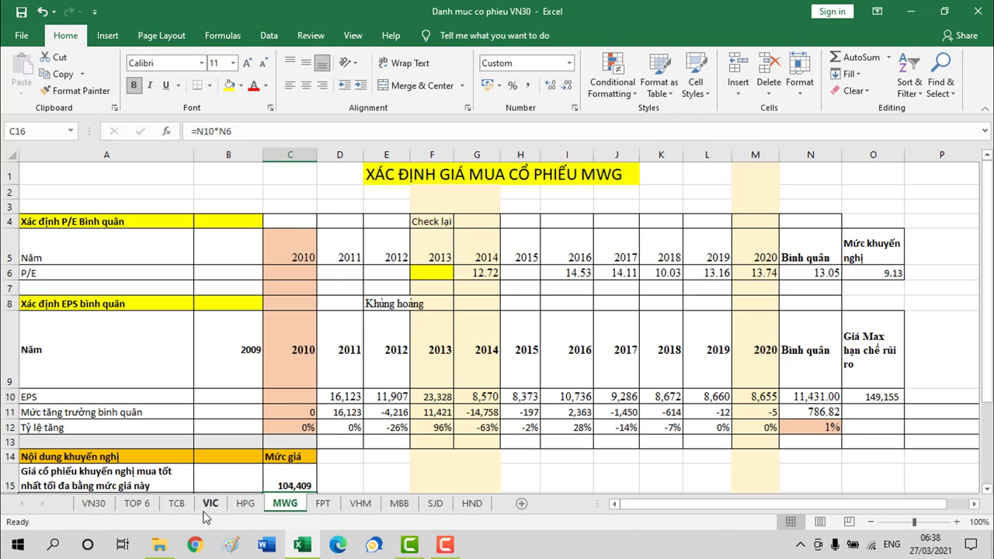
click(177, 506)
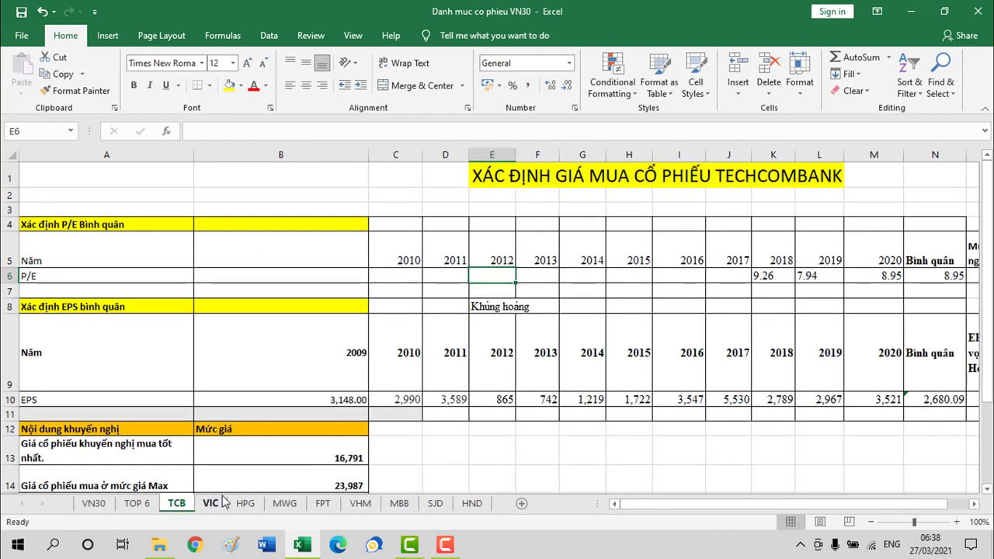
click(60, 225)
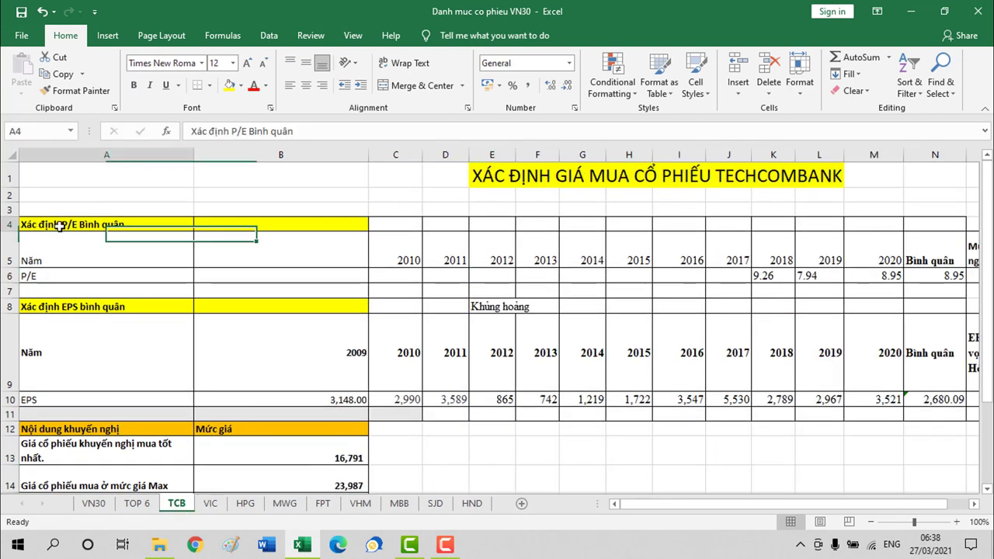
click(52, 309)
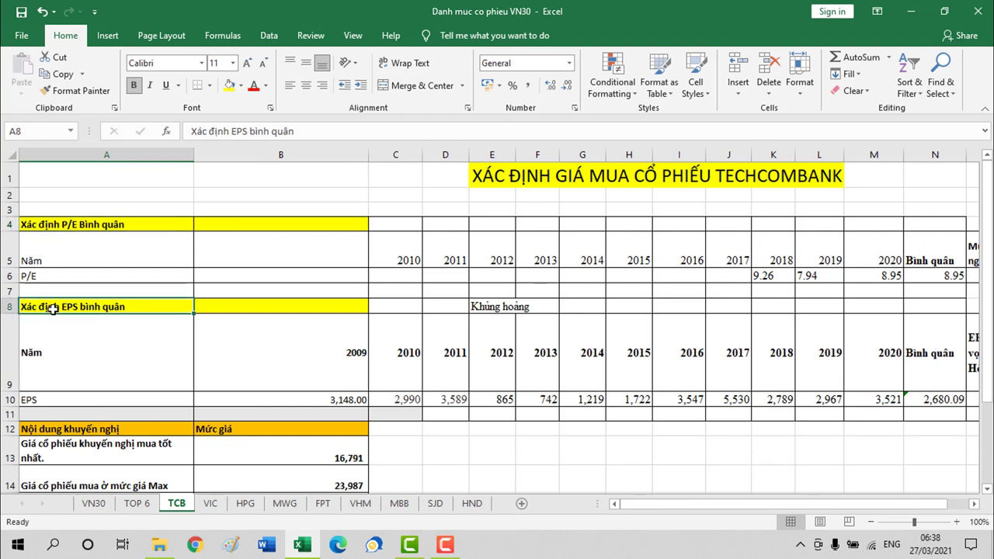
- Examine the TCB P/E values for 2018 to 2020 and the formulas for the average and the recommended P/E
drag(718, 503, 719, 503)
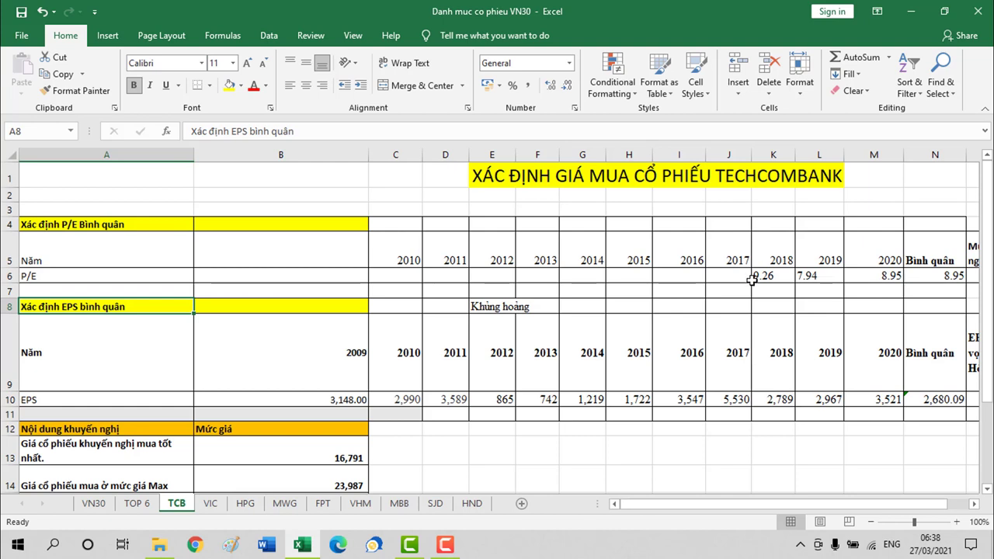
drag(761, 276, 885, 281)
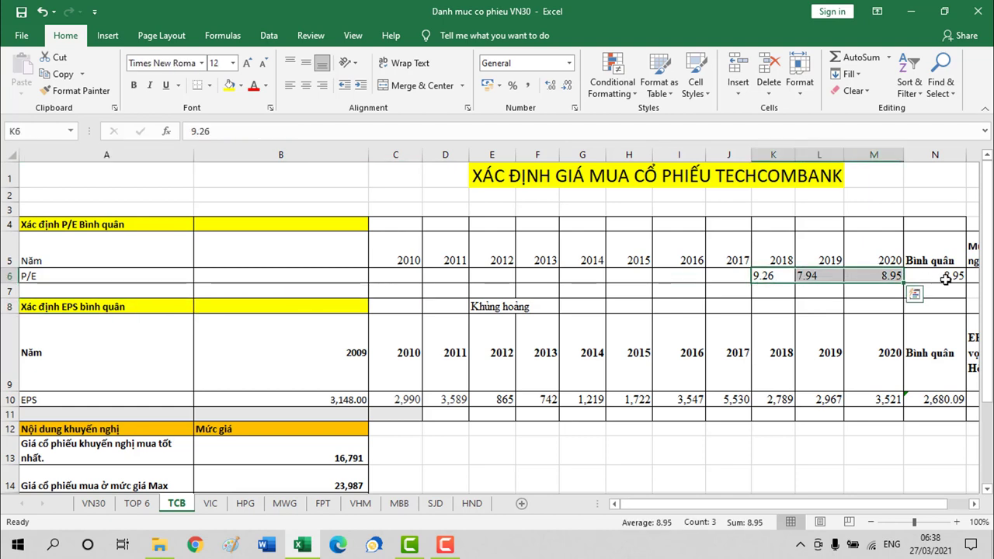
click(945, 278)
drag(837, 506, 859, 504)
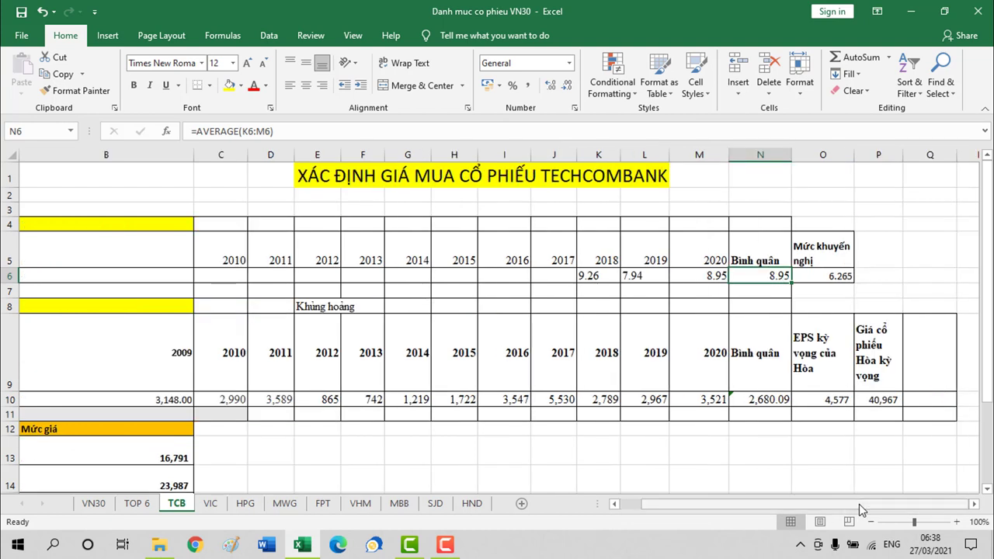
click(812, 285)
click(820, 275)
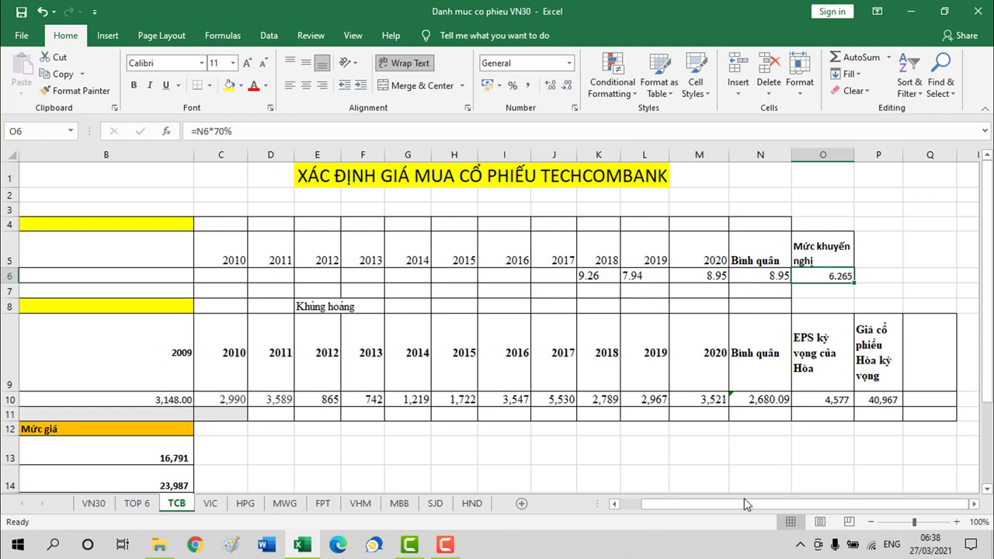
drag(730, 511, 624, 505)
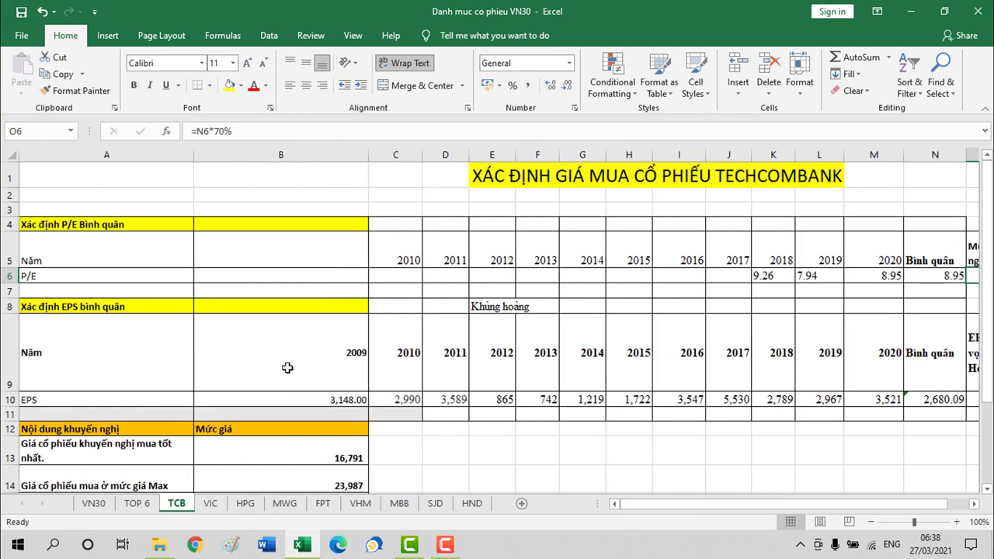
- Review the TCB EPS row across the years 2010 to 2020 and inspect the average EPS formula
scroll(287, 368, down, 1)
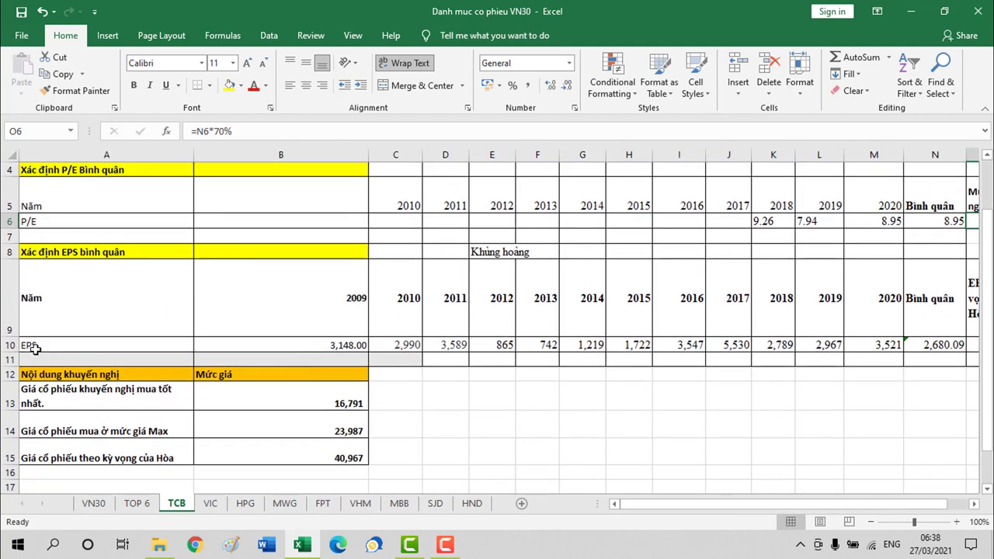
click(6, 345)
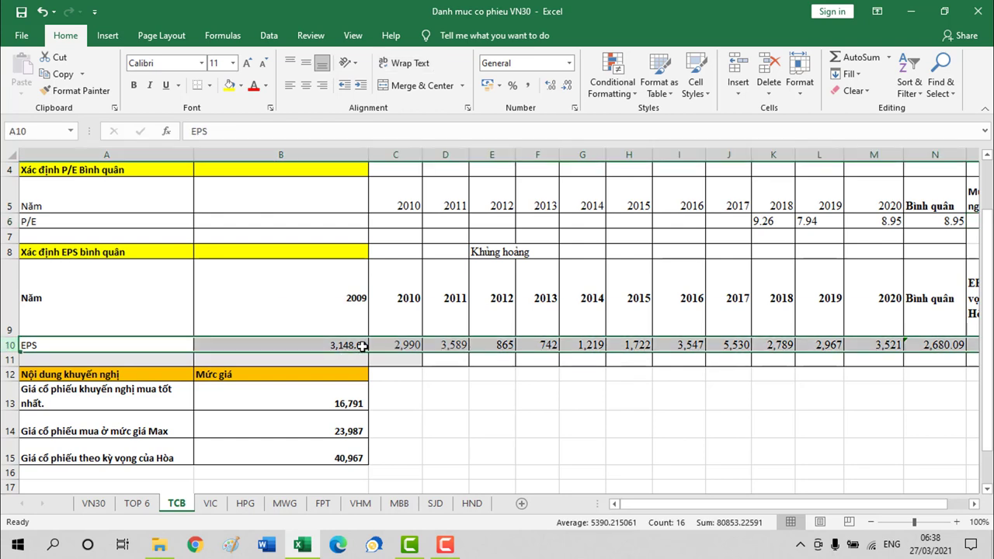
click(413, 314)
key(Right)
key(Right)
key(Right)
key(Right)
key(Right)
key(Right)
key(Right)
key(Right)
key(Right)
key(Right)
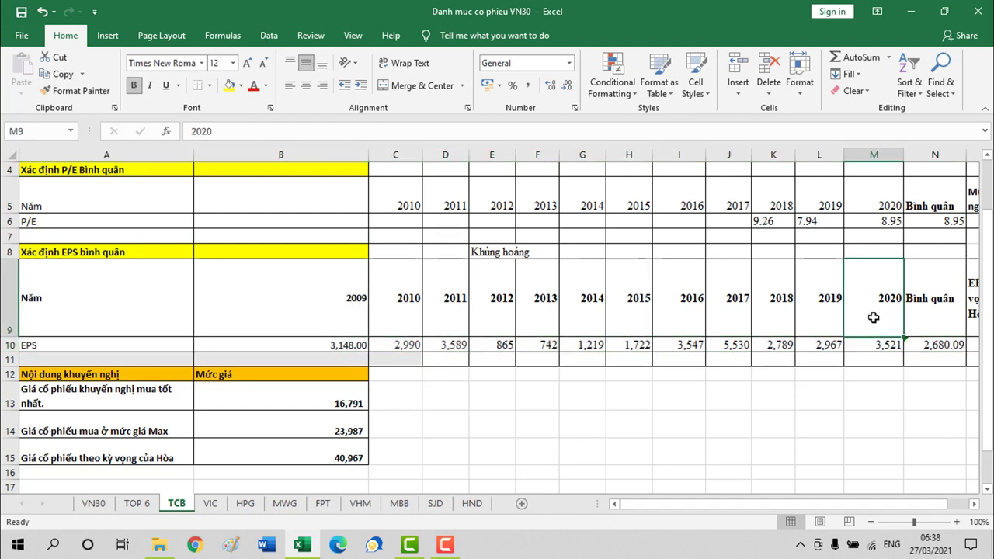
click(932, 344)
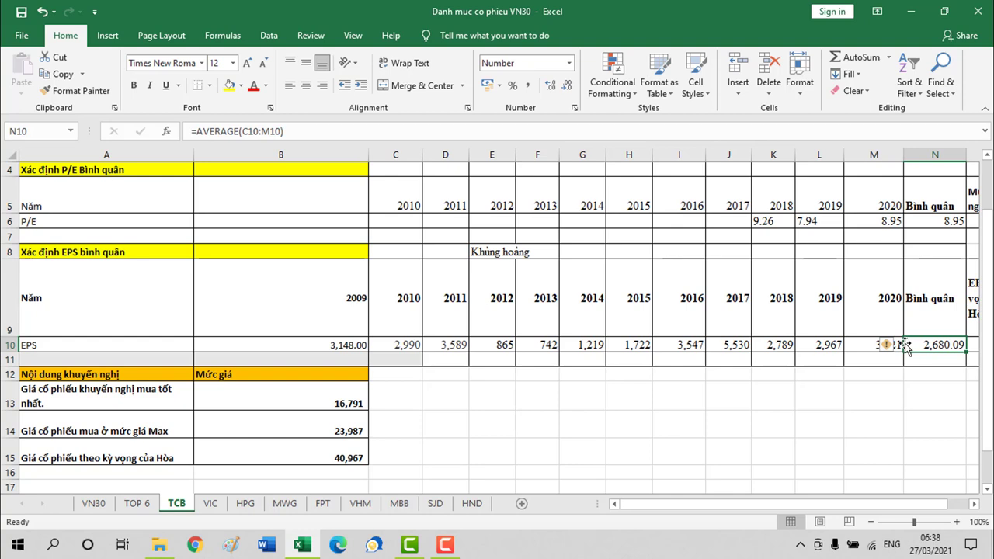
- Inspect the formulas behind the best recommended purchase price and the Max purchase price on the TCB sheet
drag(837, 504, 717, 501)
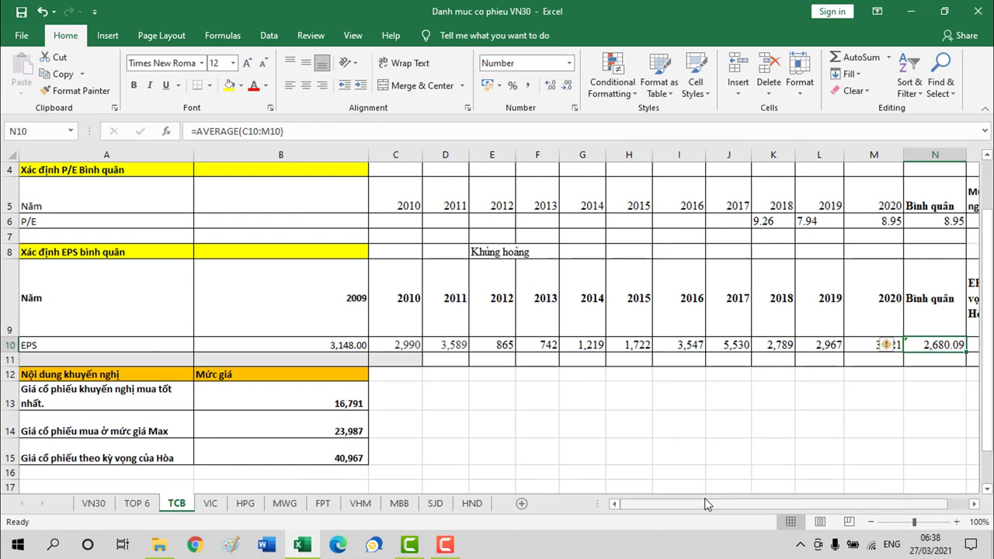
click(330, 399)
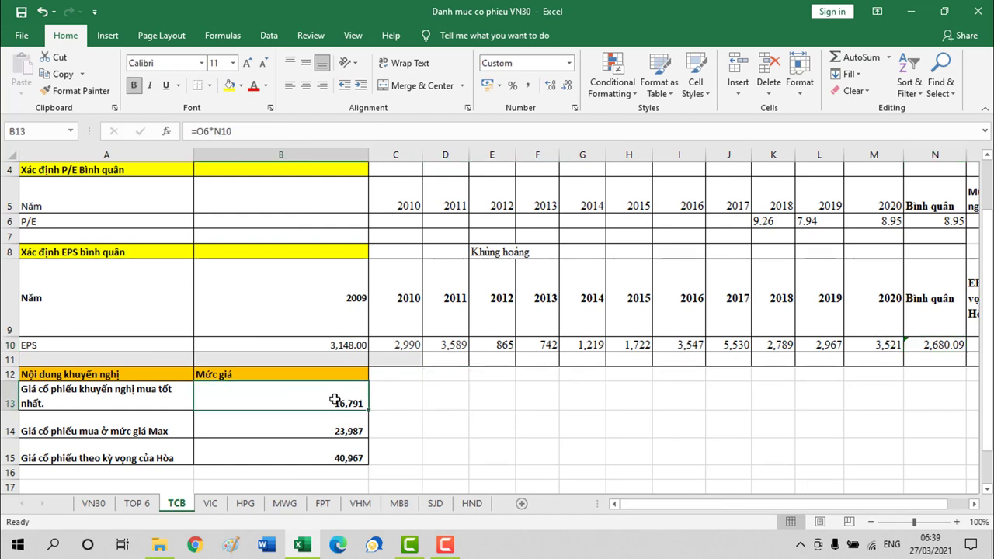
click(287, 424)
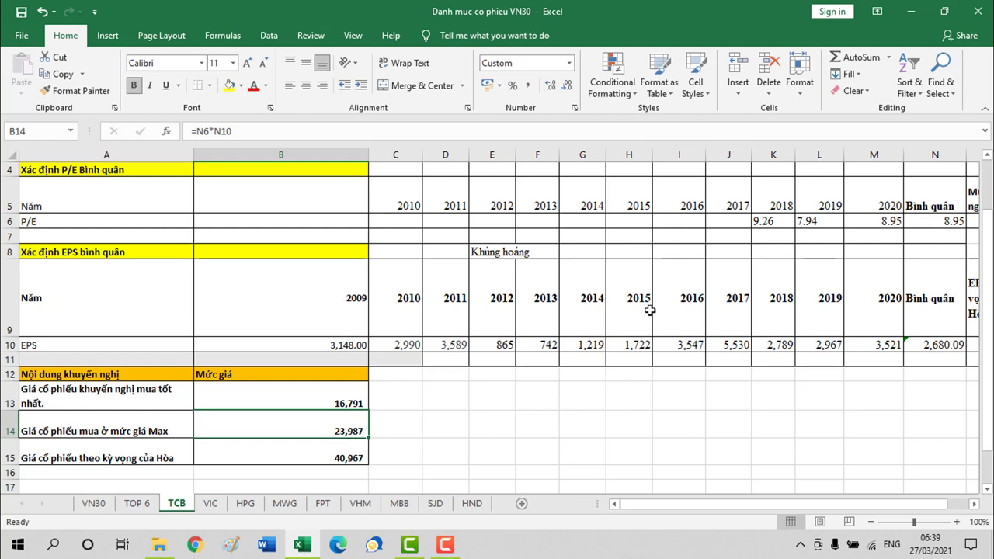
- Fill columns C and D, covering the years 2010 and 2011, with yellow on the TCB sheet
scroll(651, 310, up, 1)
drag(722, 505, 723, 506)
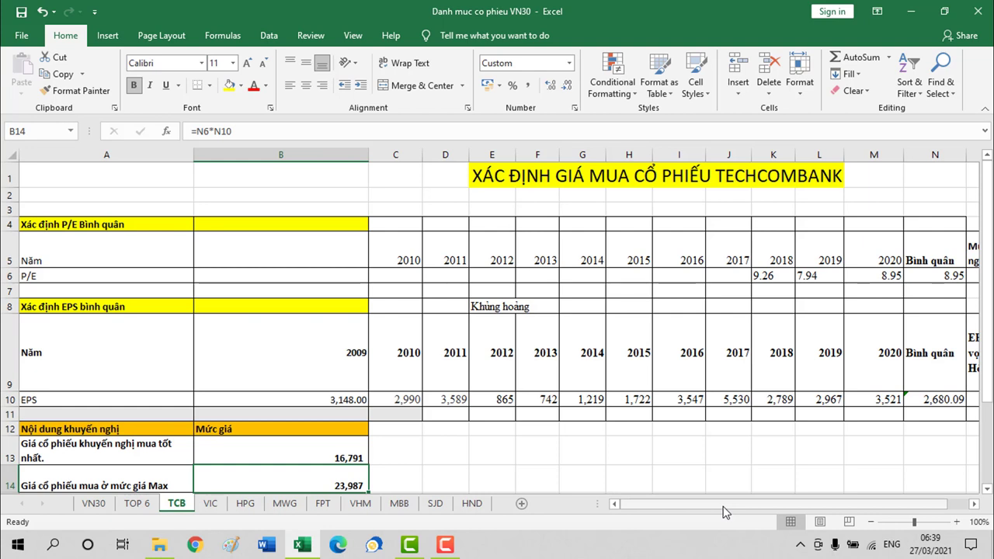
click(435, 381)
drag(392, 161, 446, 155)
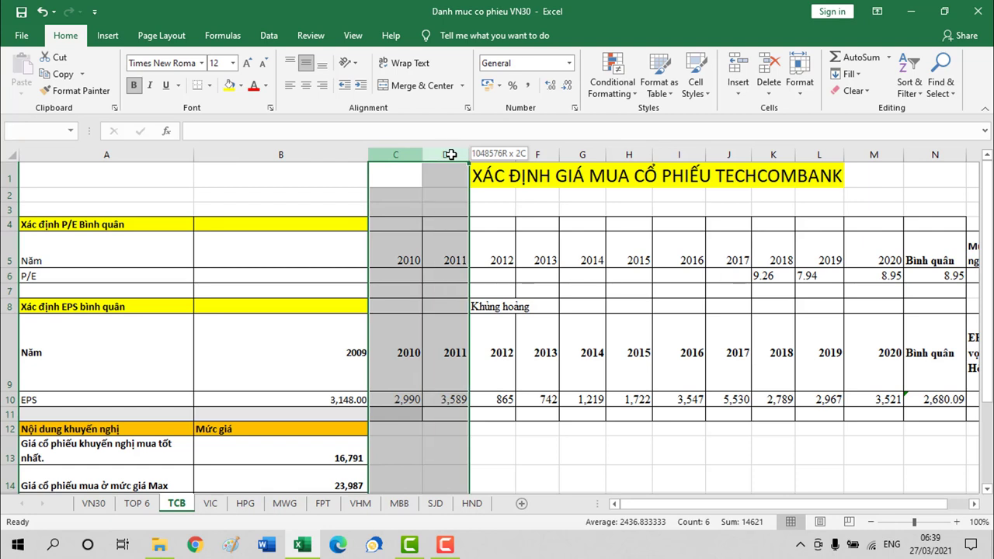
click(230, 85)
click(451, 401)
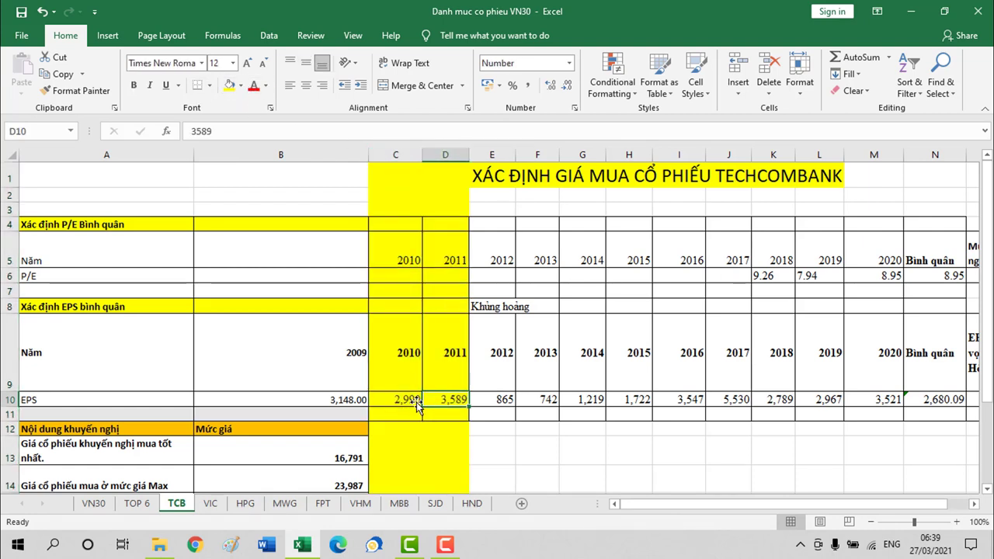
- Extend the yellow fill to columns E to H (2012–2015) and columns I to M (2016–2020)
drag(492, 155, 615, 164)
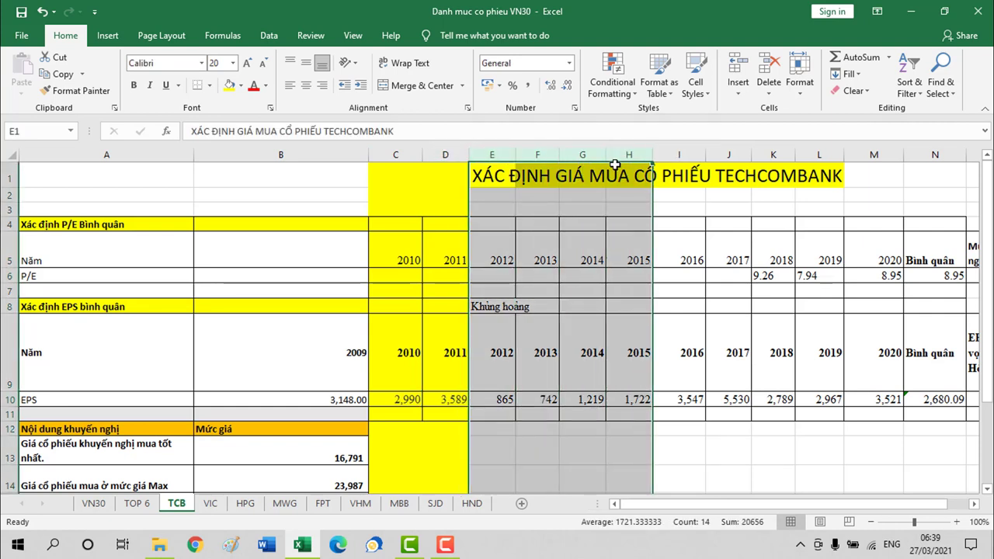
click(230, 85)
drag(679, 155, 859, 192)
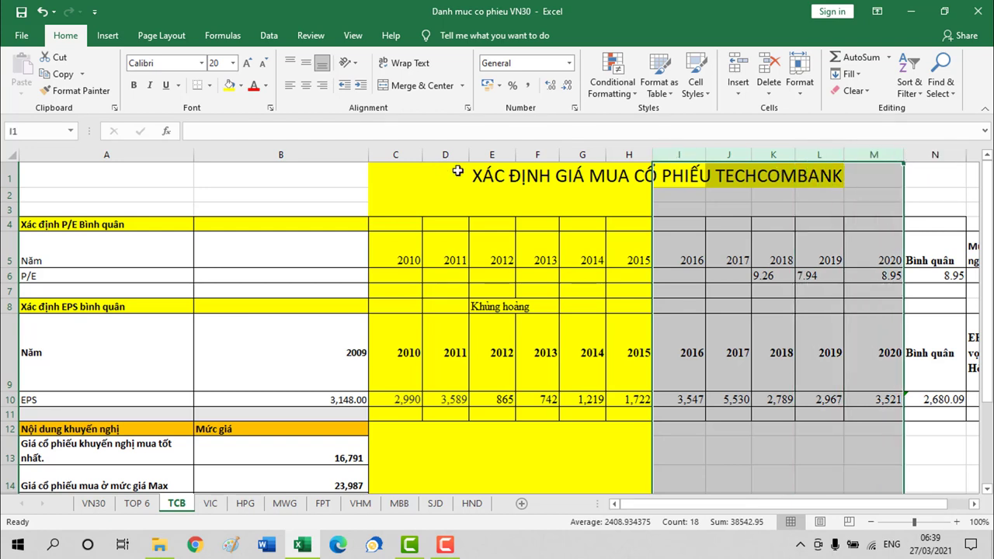
click(228, 86)
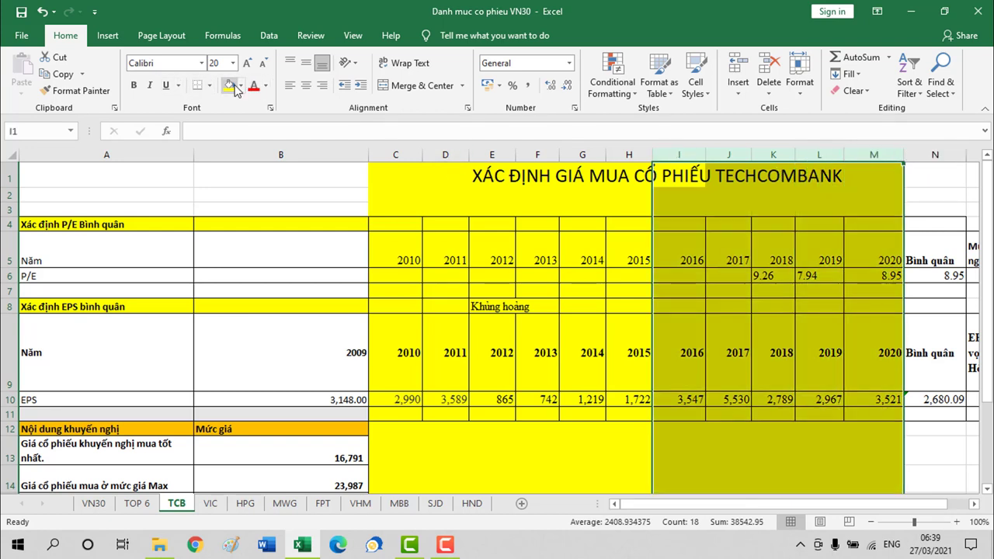
click(760, 398)
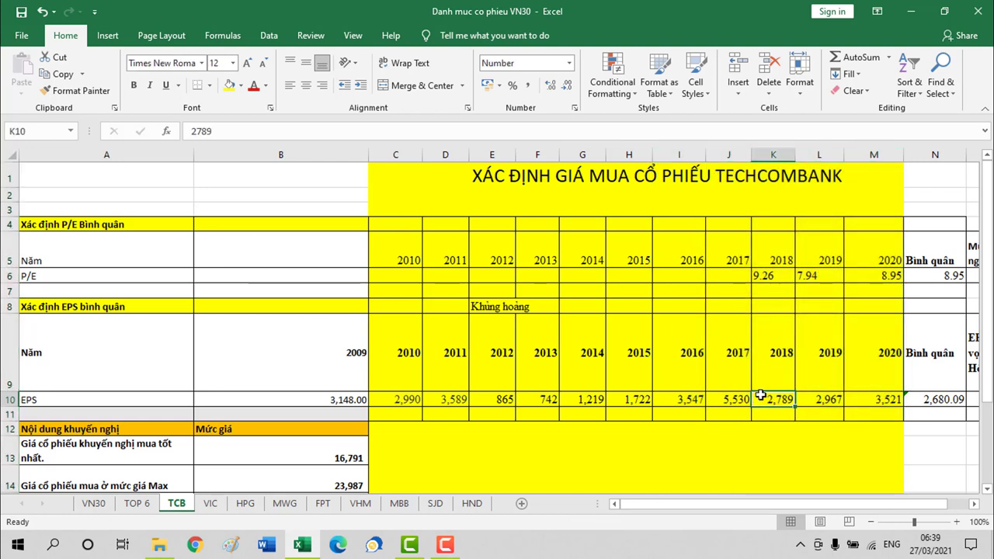
- Inspect the TCB expected EPS formula in O10 and compare it with the average EPS formula in N10
drag(870, 505, 910, 505)
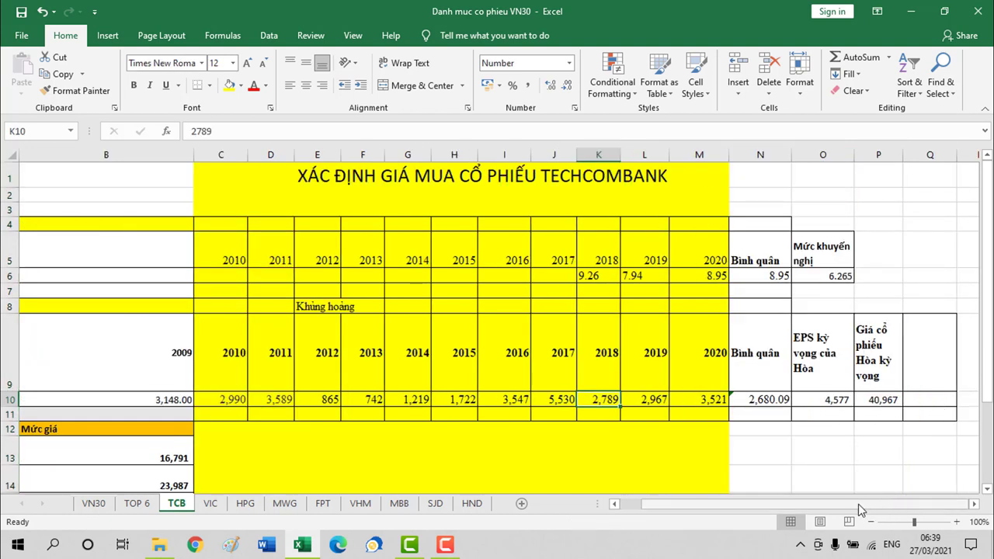
click(833, 402)
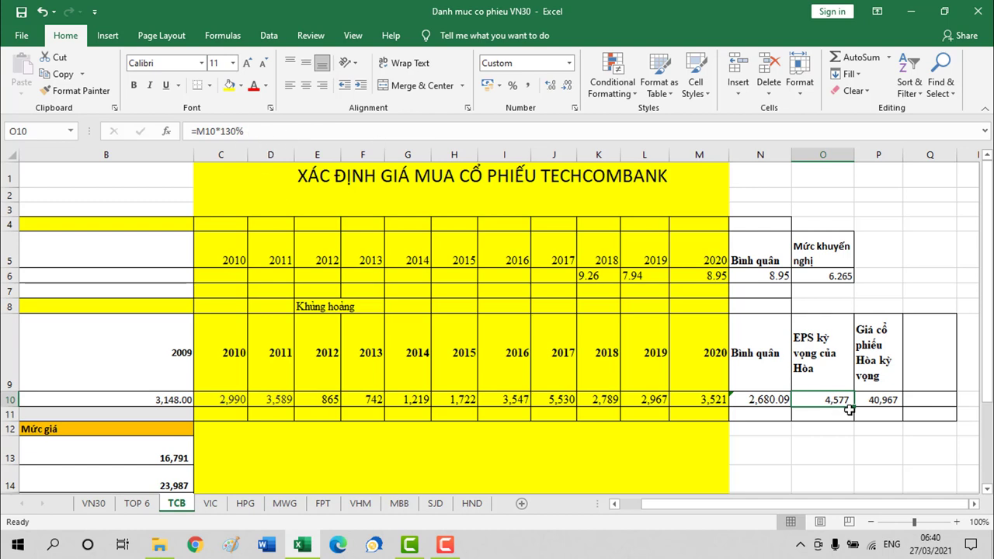
click(761, 402)
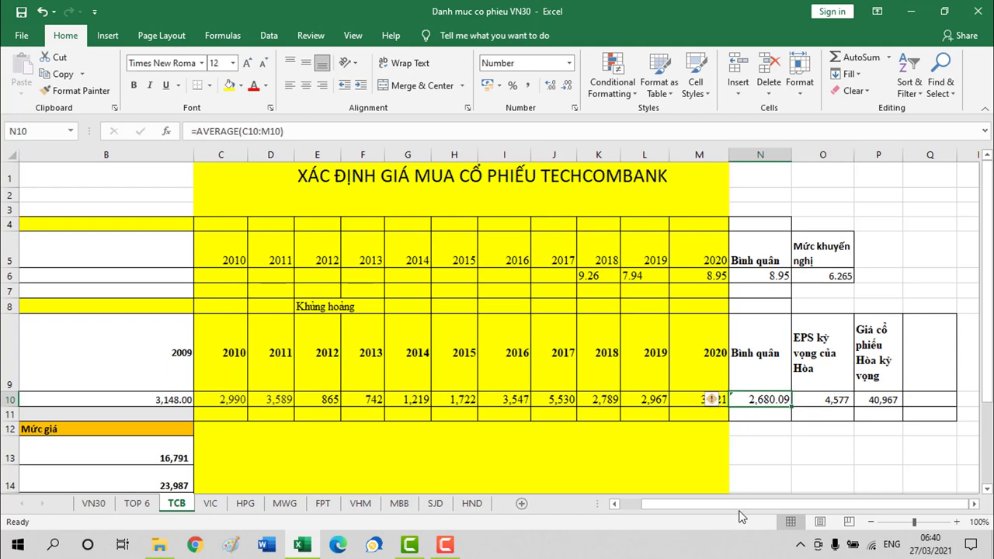
- Compare the formulas for the expected share price in B15 and the Max purchase price in B14
scroll(722, 474, left, 1)
scroll(354, 401, down, 1)
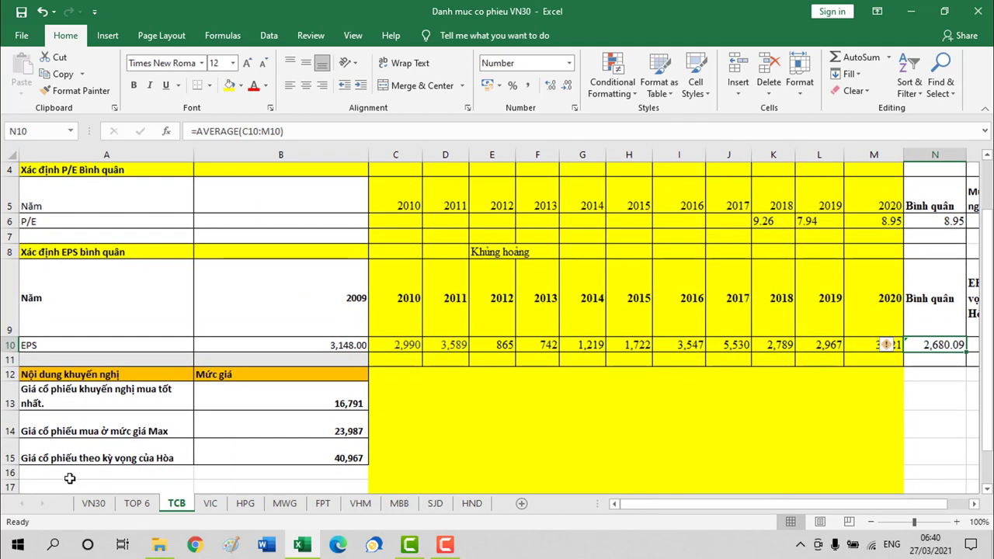
click(312, 456)
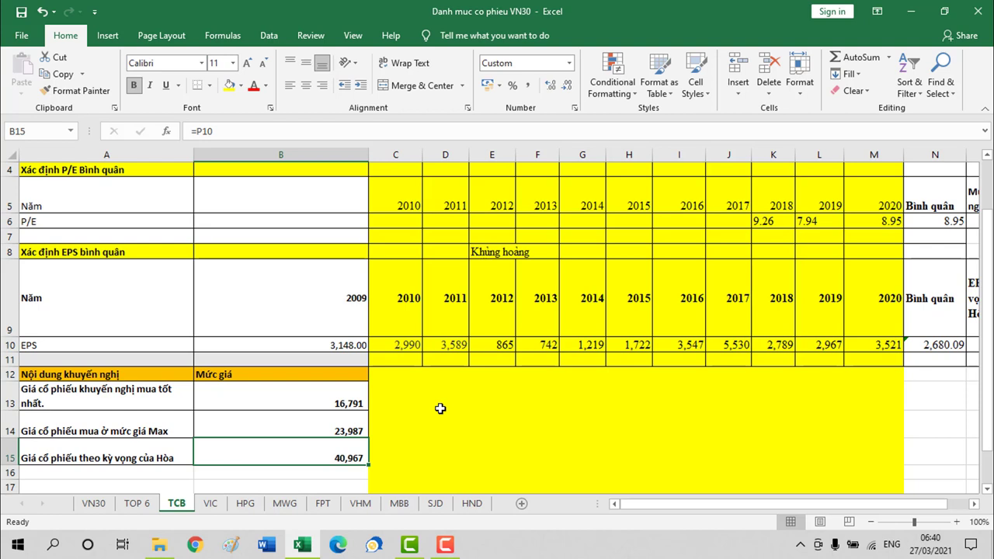
click(672, 504)
click(289, 425)
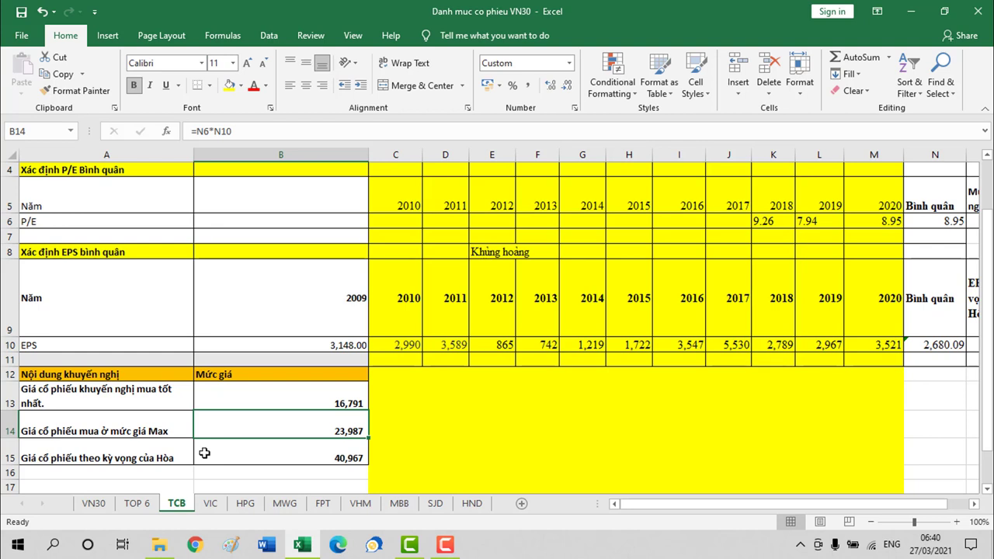
click(269, 450)
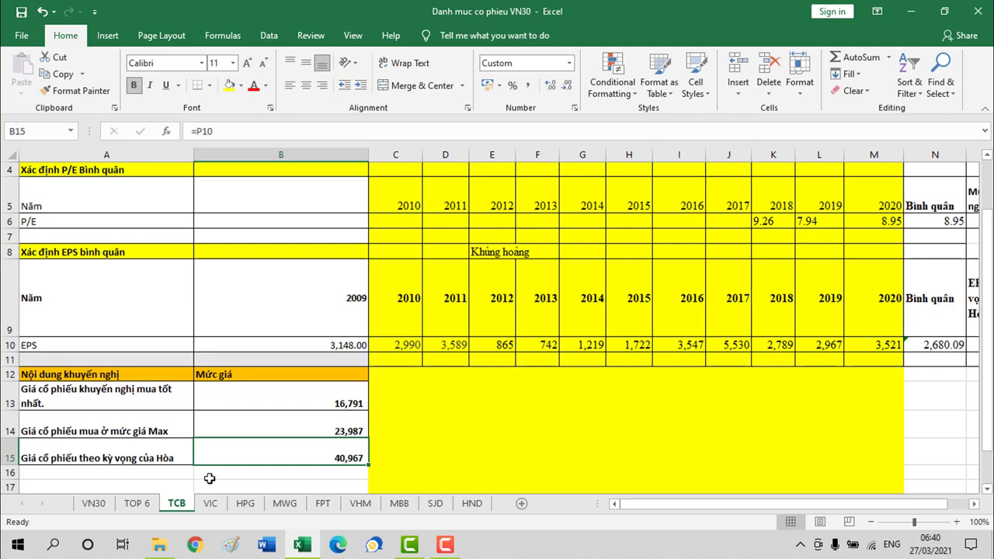
- Switch to the MWG sheet and examine its 2014 to 2020 P/E values and the average P/E formula
click(285, 504)
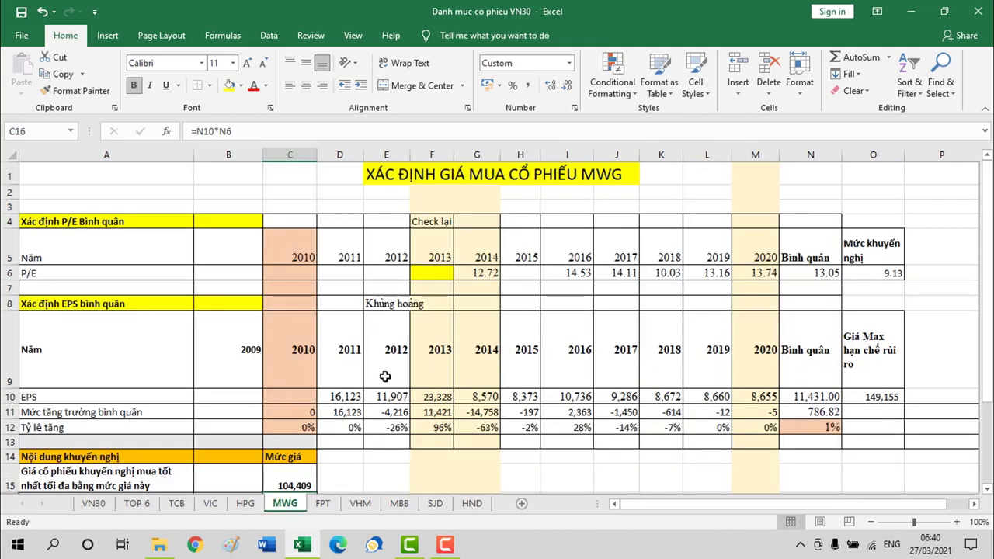
click(40, 224)
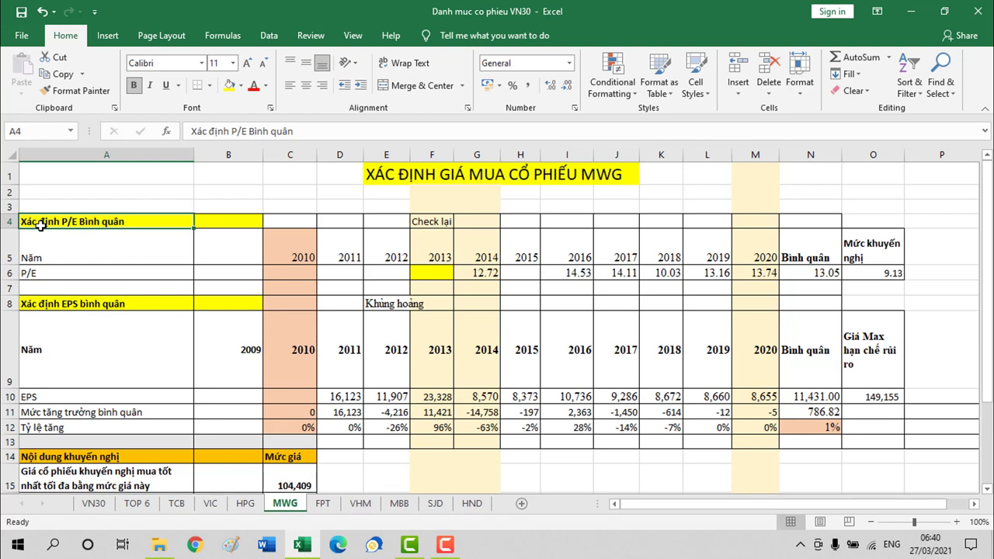
drag(480, 276, 777, 276)
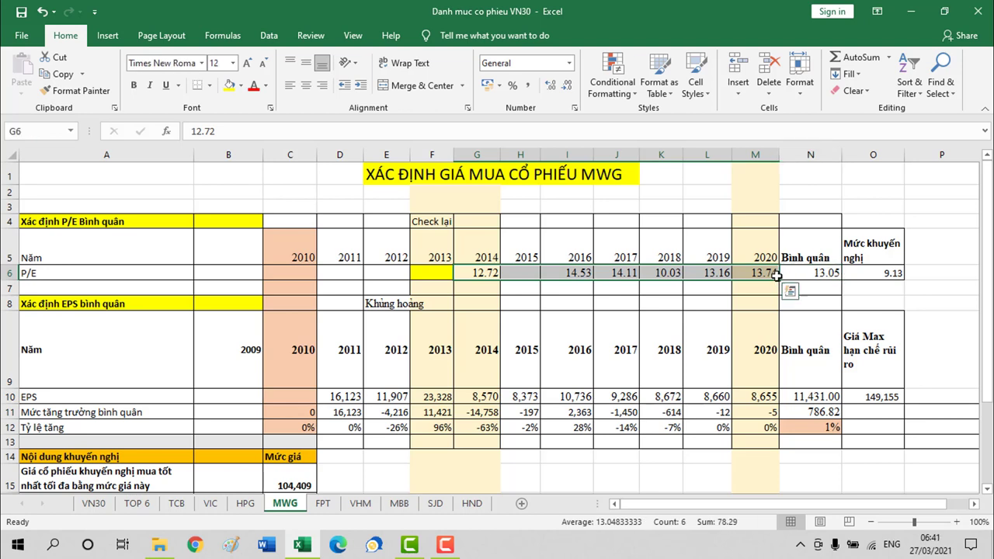
click(786, 273)
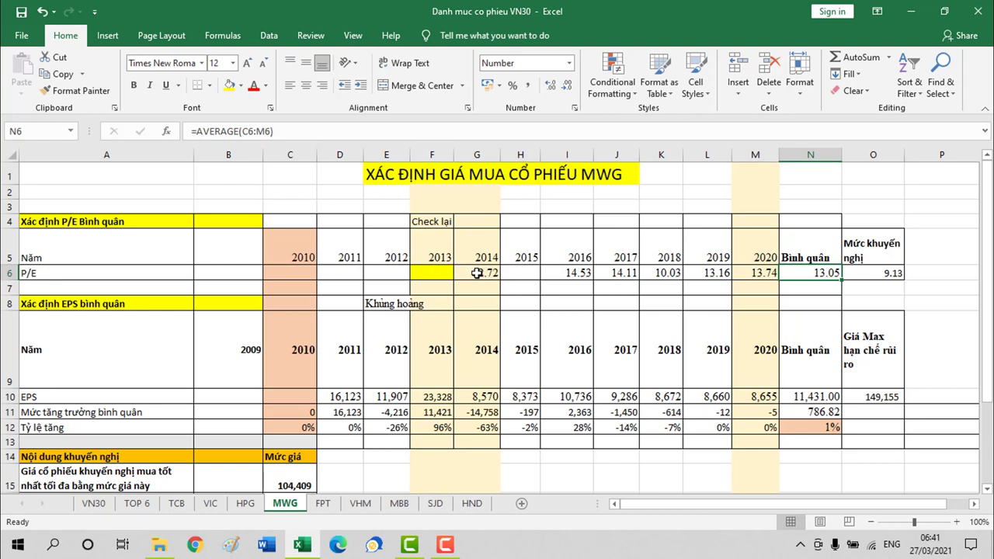
drag(475, 274, 747, 271)
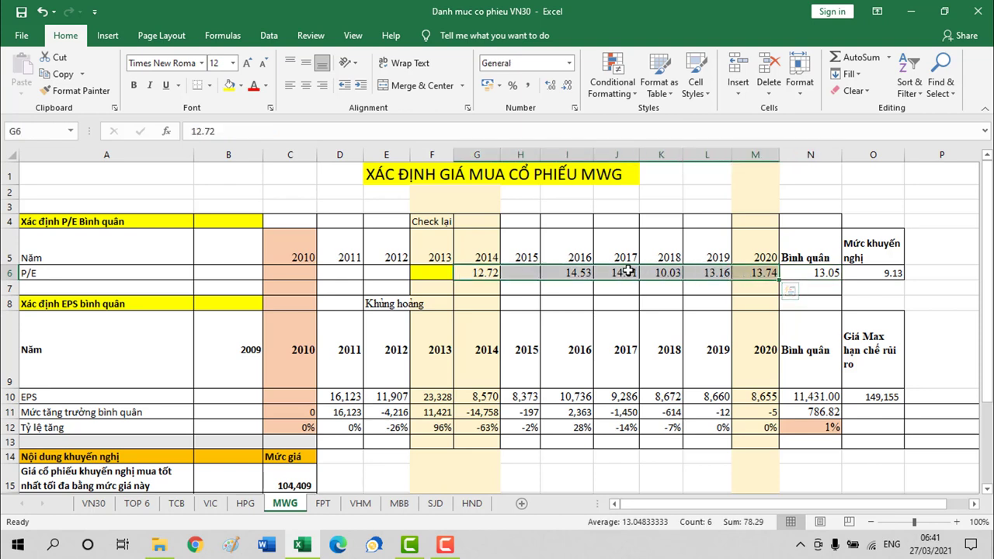
- Inspect the recommended P/E formula in O6, the yearly EPS values in row 10 and the average EPS formula in N10
click(807, 274)
click(866, 274)
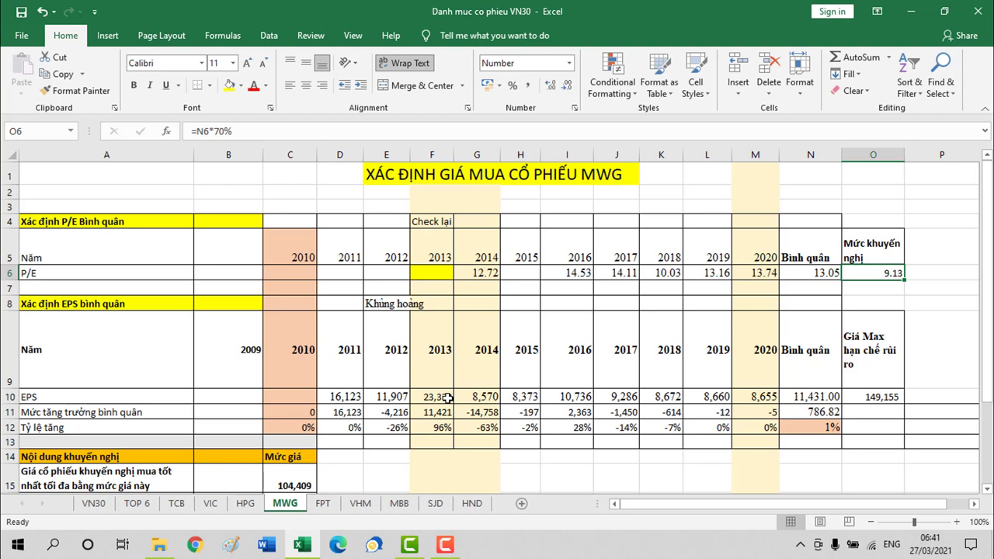
drag(339, 397, 818, 398)
click(818, 398)
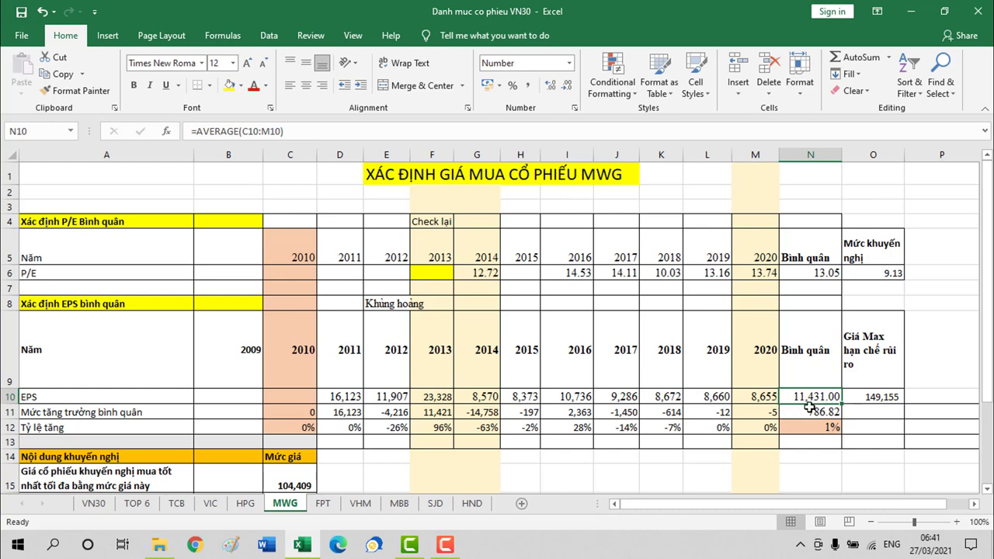
- Compare the formulas for the recommended maximum purchase price in C15 and the risk-limiting purchase price in C16
scroll(345, 367, down, 2)
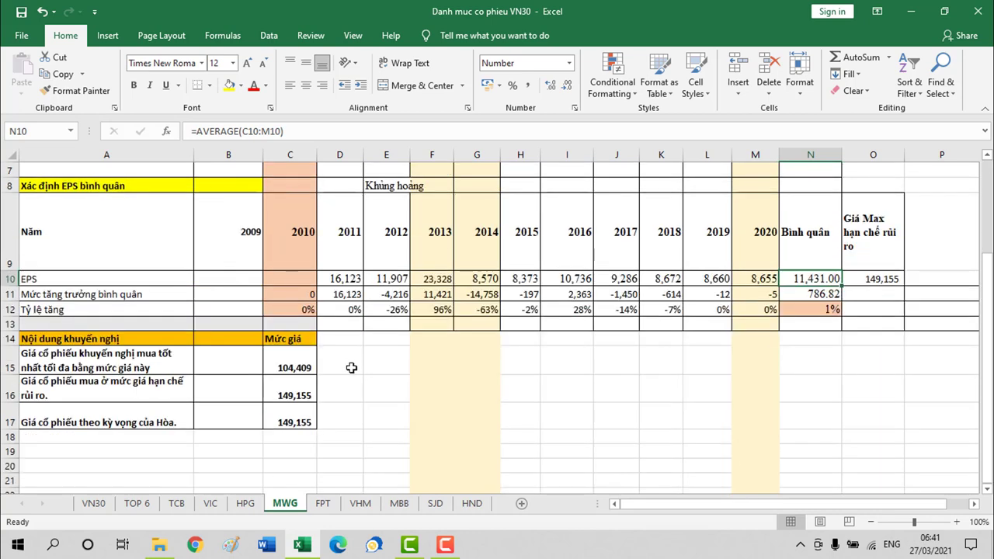
click(294, 365)
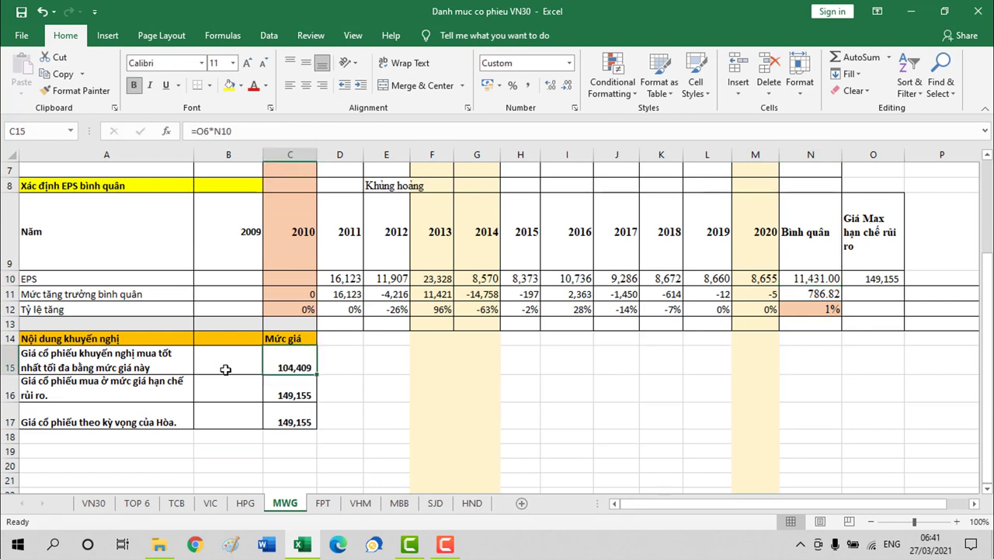
click(134, 383)
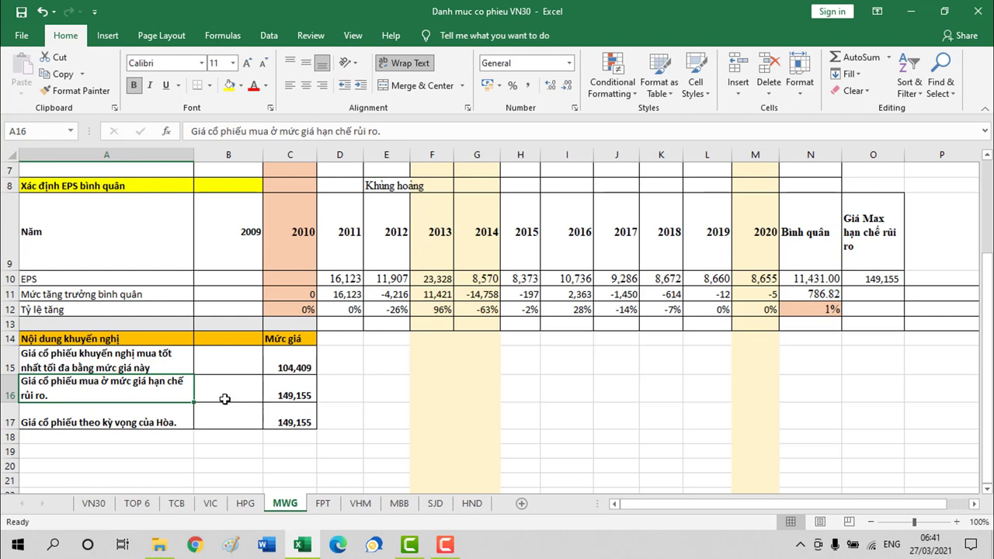
click(274, 388)
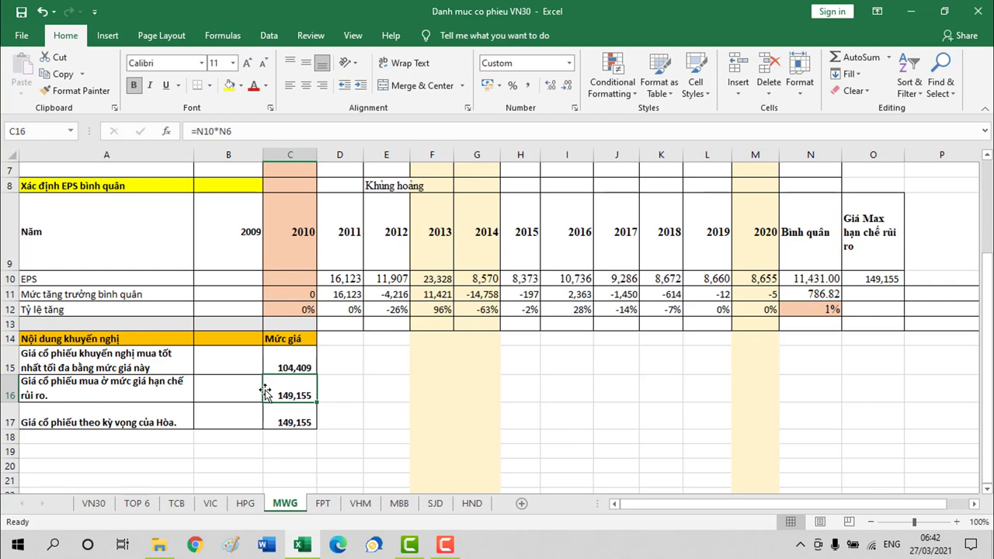
scroll(359, 285, up, 2)
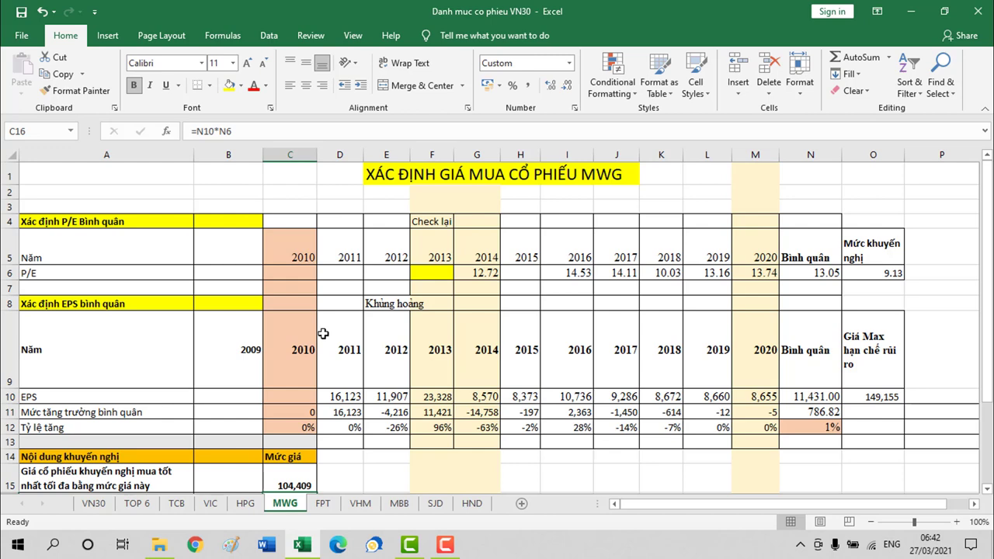
scroll(325, 331, down, 2)
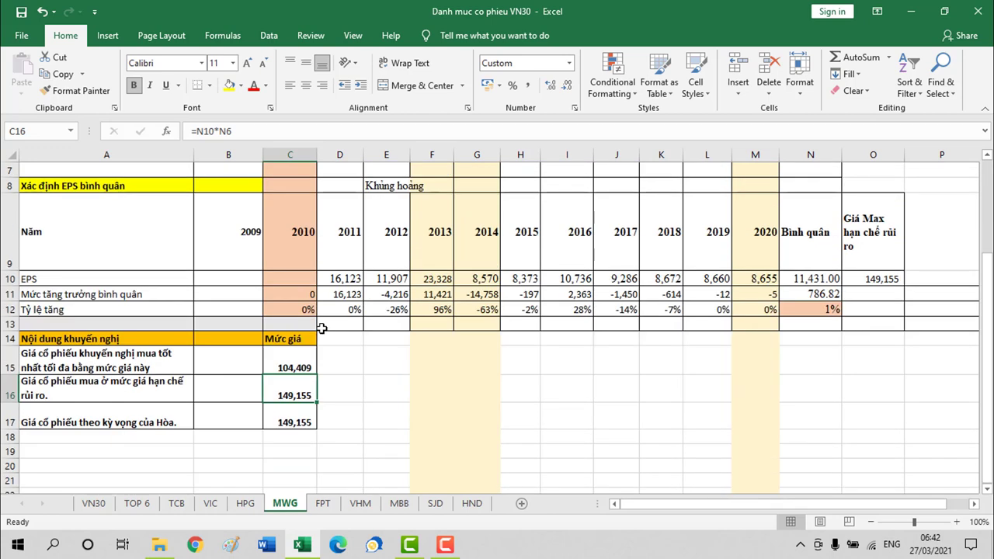